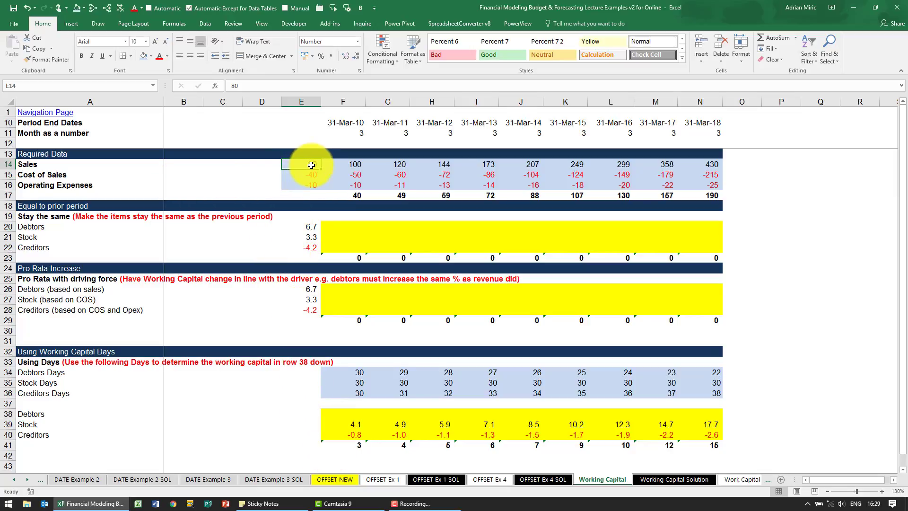
# - Link F20 to E20 and fill it through N20 so debtors stay at 6.7
pyautogui.click(345, 164)
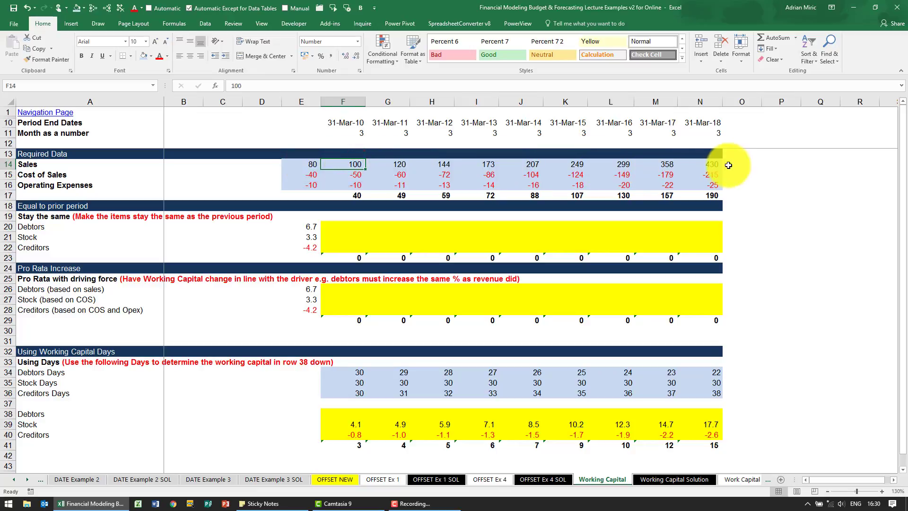
pyautogui.click(702, 164)
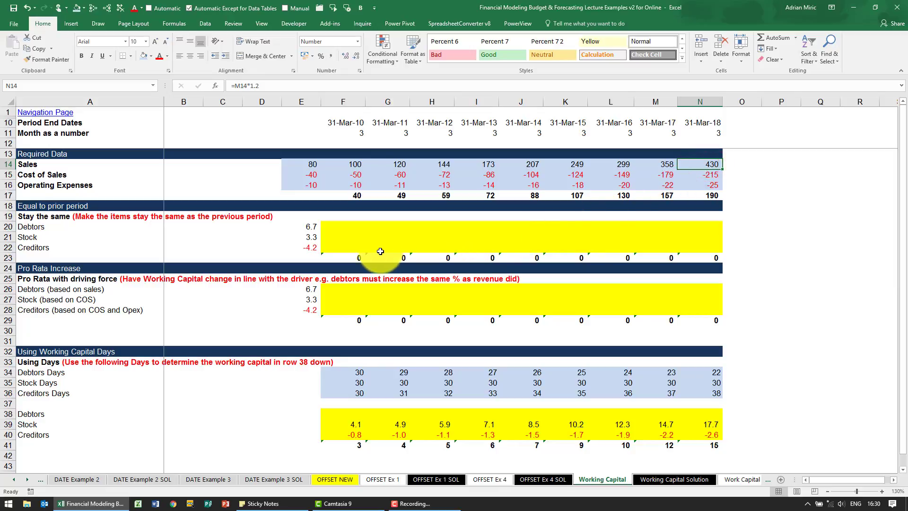
pyautogui.click(311, 228)
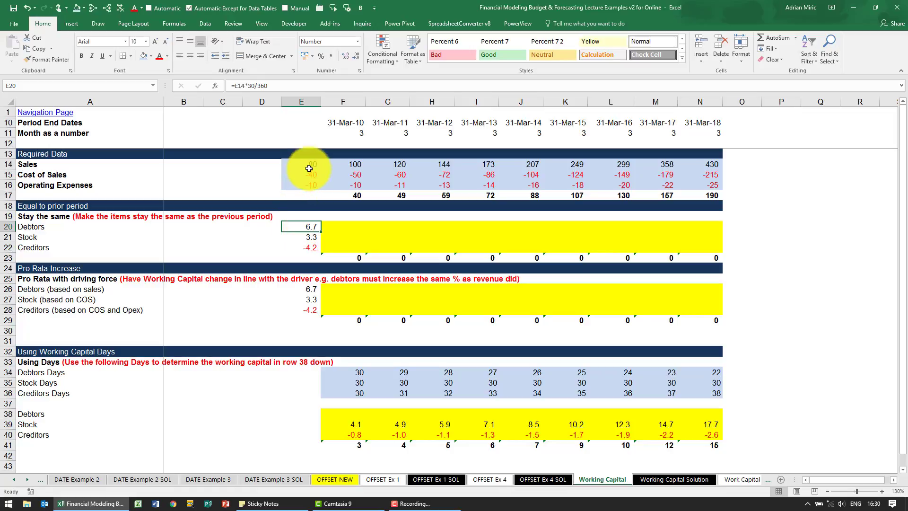
pyautogui.click(336, 227)
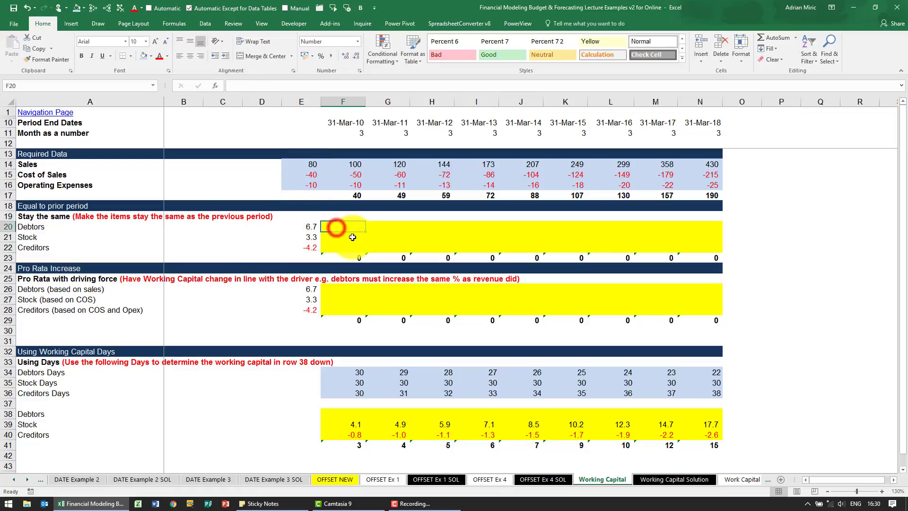
pyautogui.write('=')
pyautogui.press('Left')
pyautogui.hotkey('ctrl', 'Return')
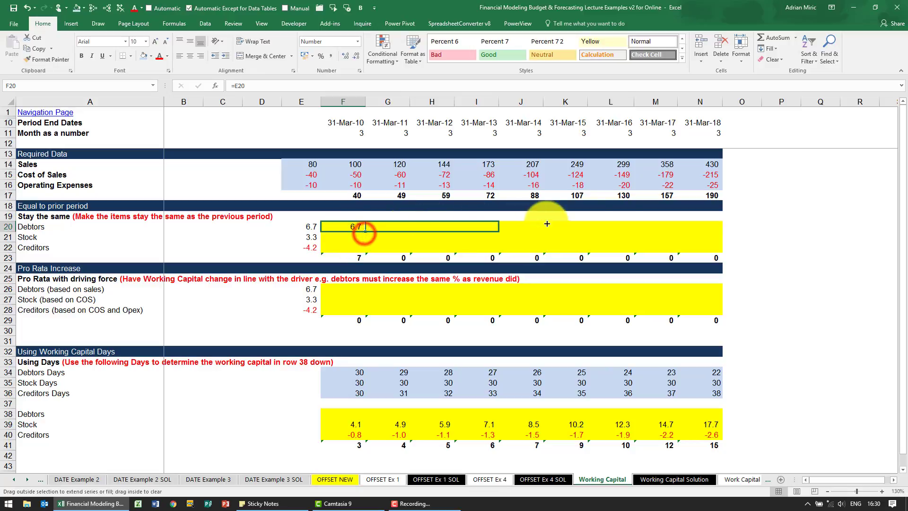
pyautogui.moveTo(364, 233); pyautogui.dragTo(708, 227)
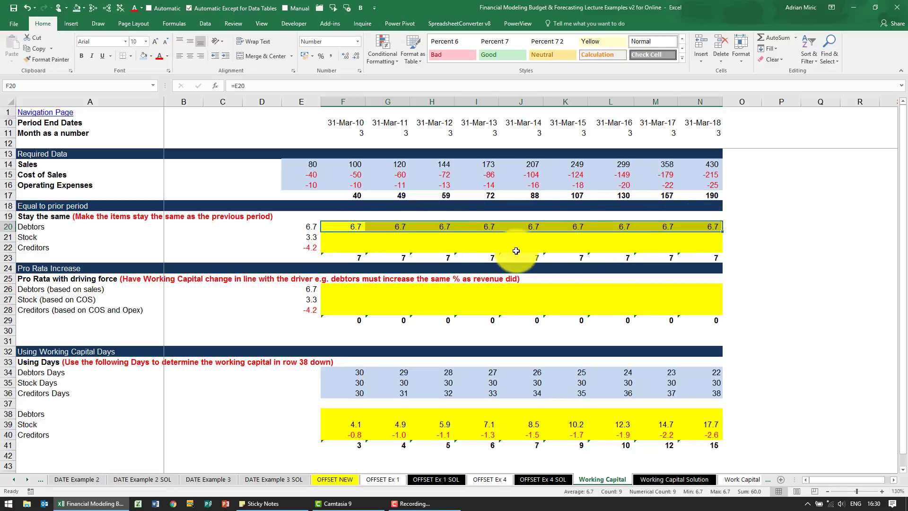
# - Recheck the opening and final-month formulas for sales and debtors in rows 14 and 20
pyautogui.click(308, 229)
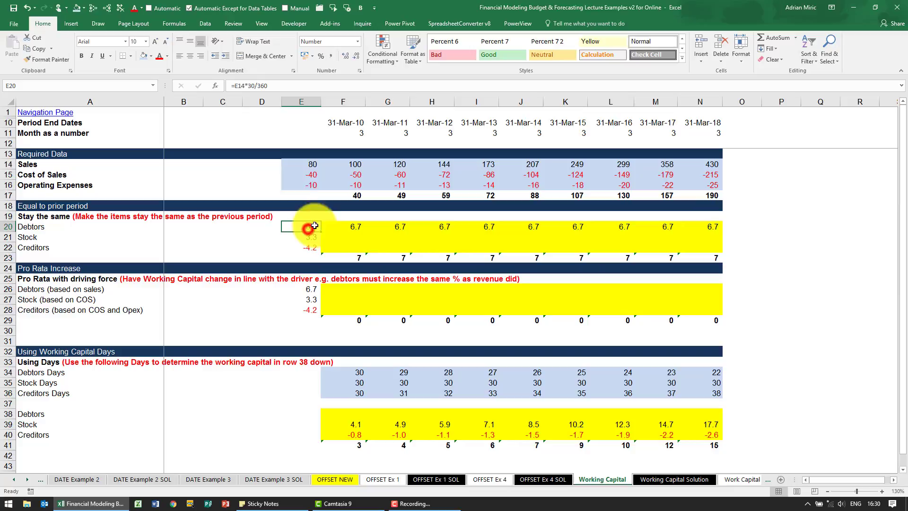
pyautogui.click(313, 164)
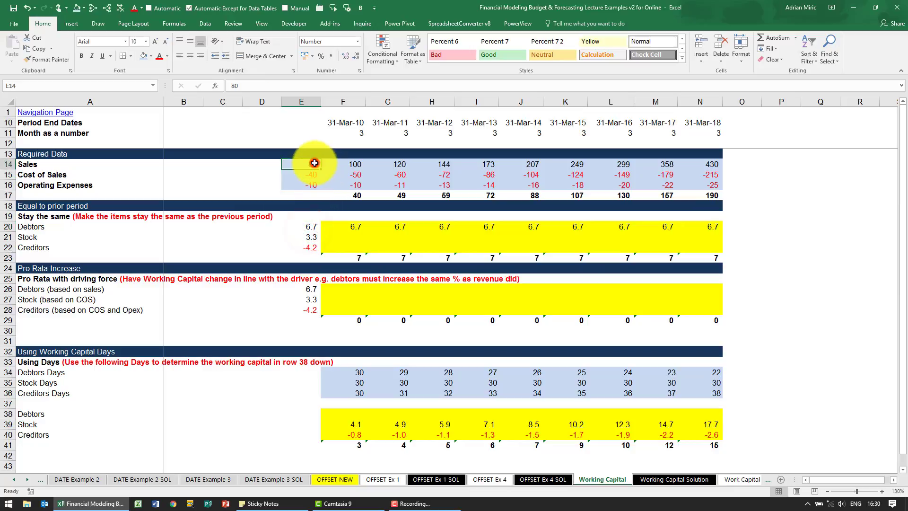
pyautogui.click(310, 223)
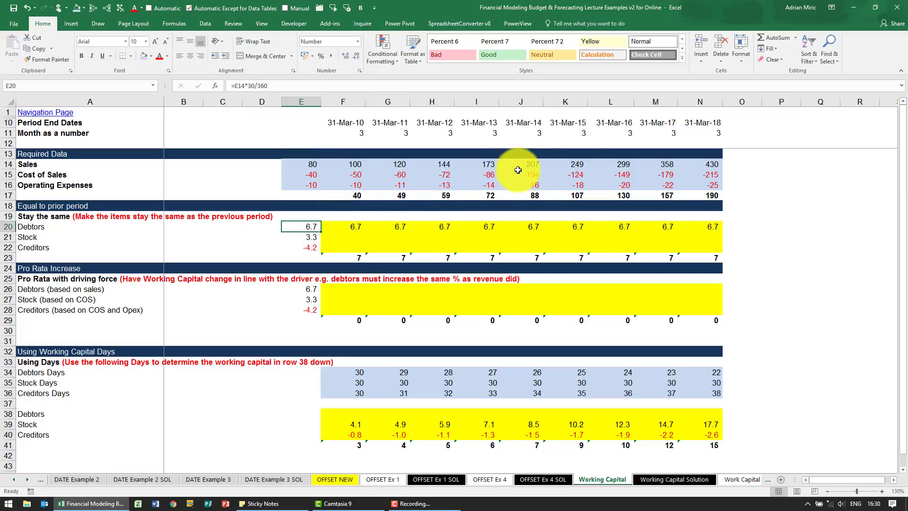
pyautogui.click(708, 165)
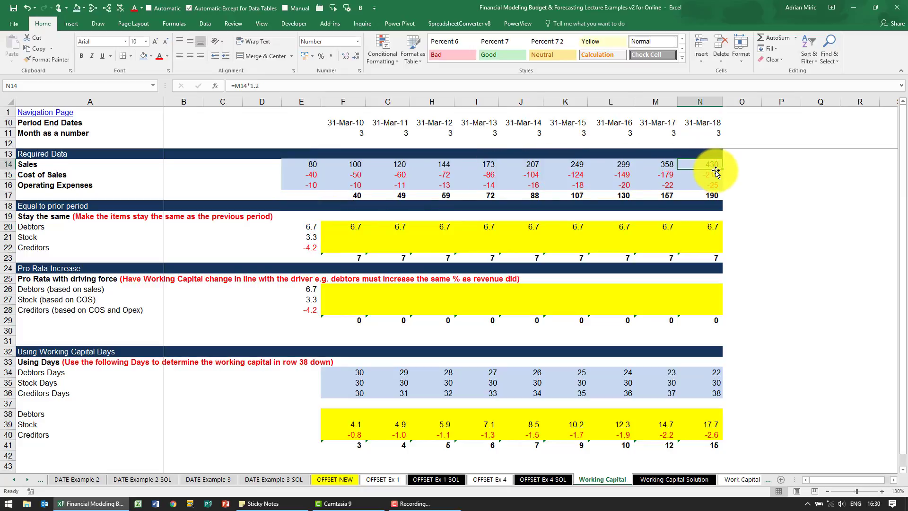
pyautogui.click(709, 225)
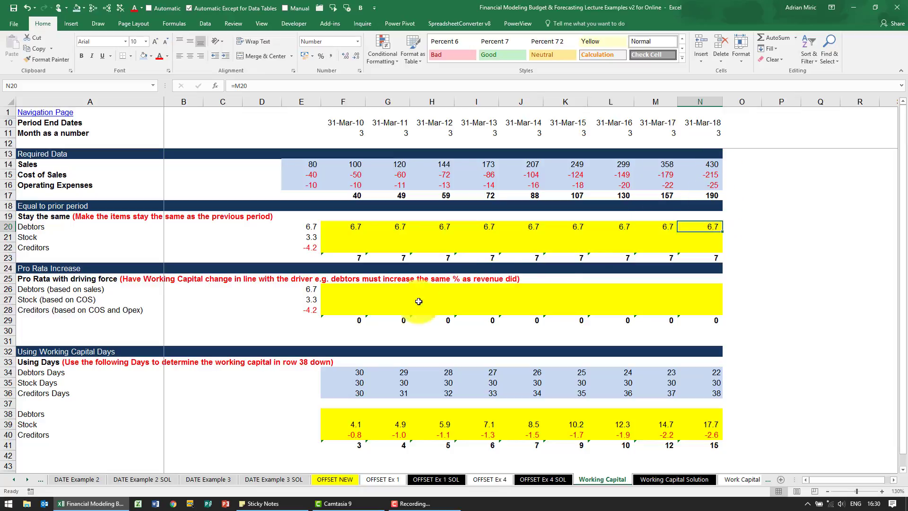
pyautogui.click(348, 288)
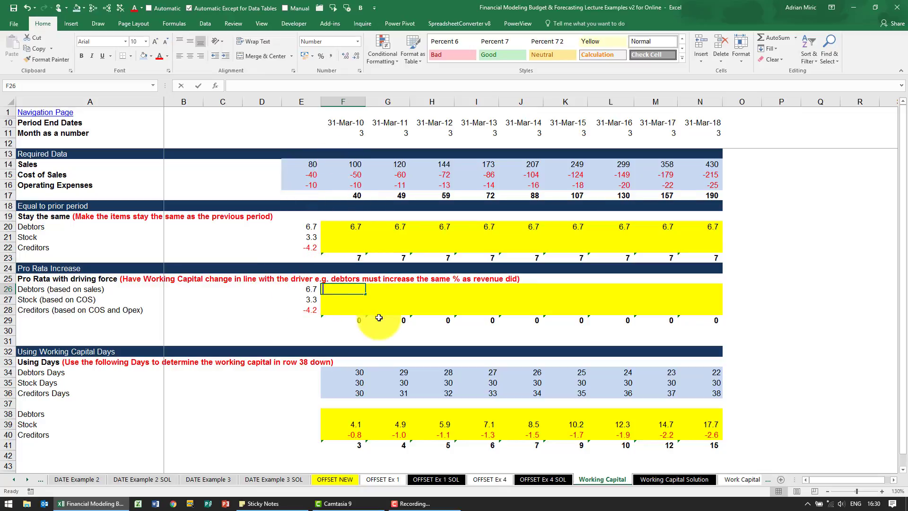
pyautogui.write('=')
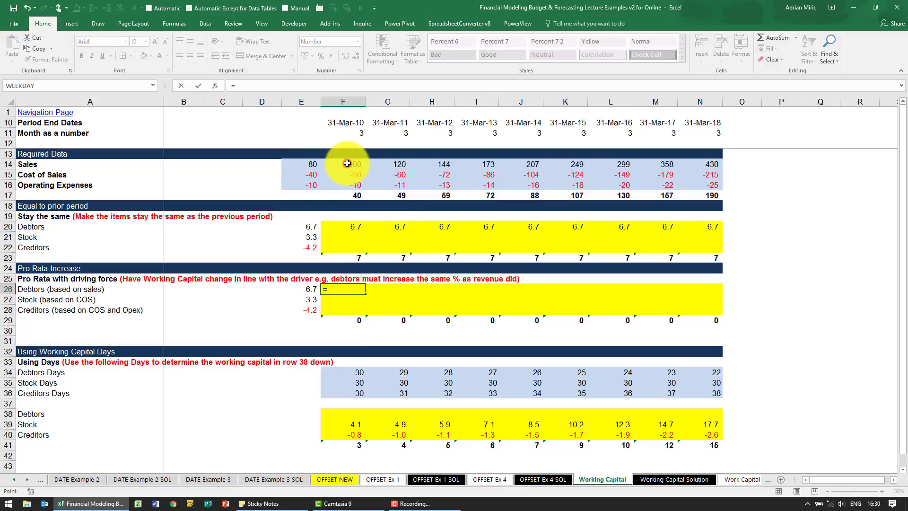
# - Enter =F14/E14*E26 in F26 and fill it to N26, growing debtors from 8.3 to 35.8
pyautogui.click(346, 164)
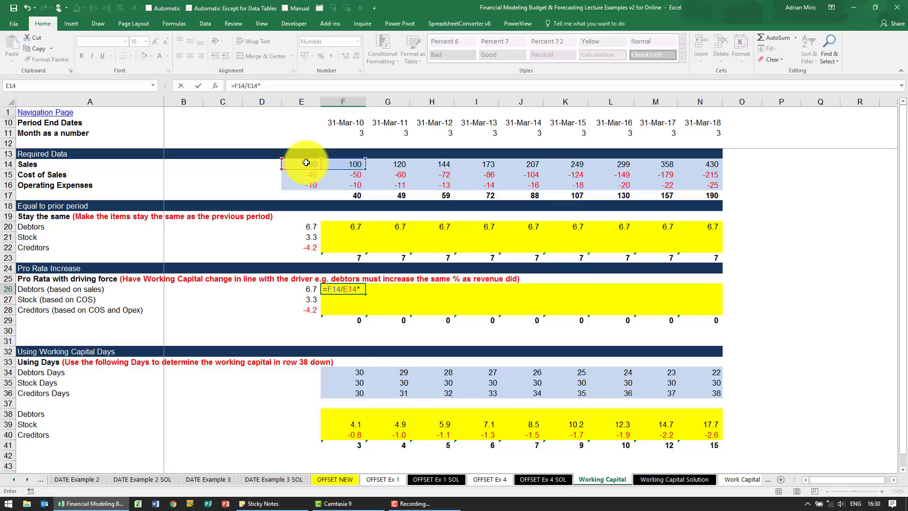
pyautogui.click(304, 288)
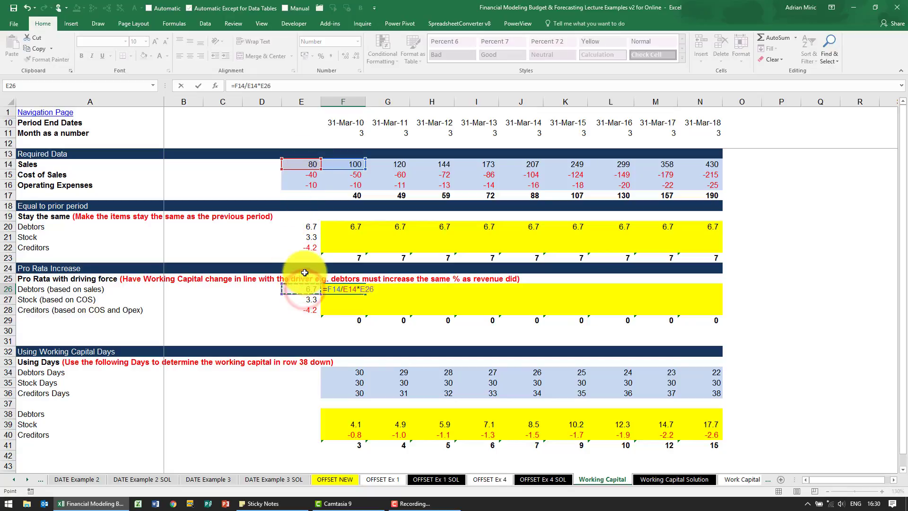
pyautogui.hotkey('ctrl', 'Return')
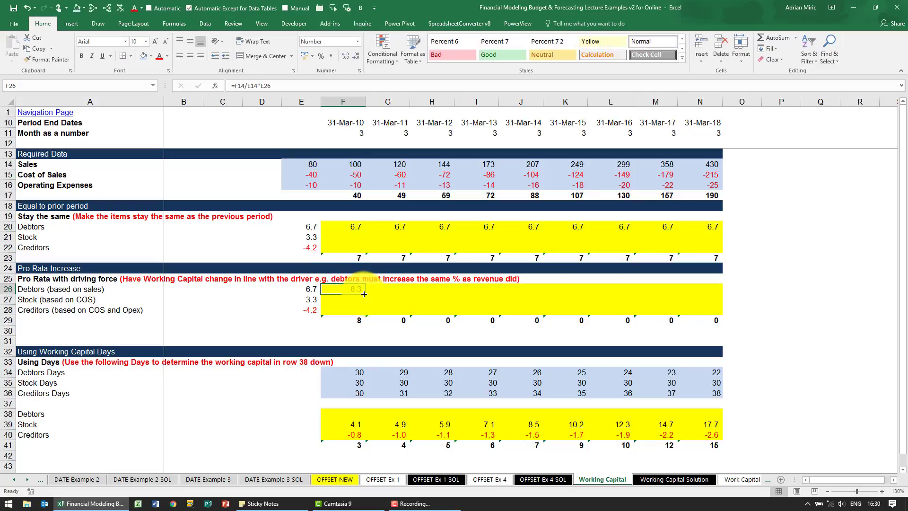
pyautogui.moveTo(364, 293); pyautogui.dragTo(704, 293)
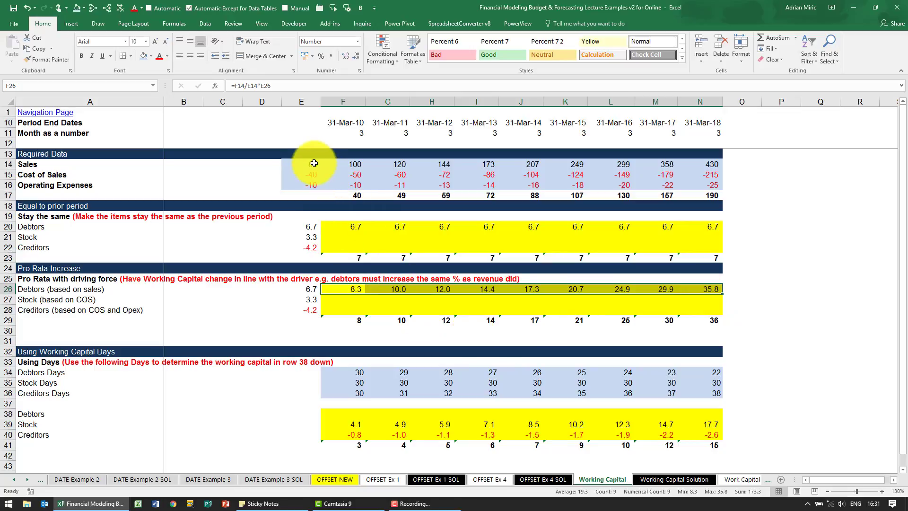
pyautogui.click(298, 290)
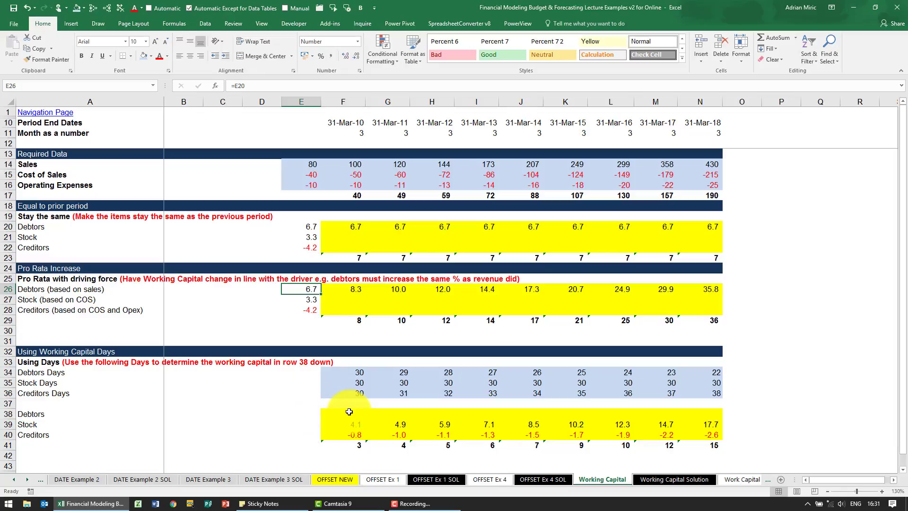
# - Enter =F14/365*F34 in F38 and paste it across G38:N38, giving debtors of 8.2 to 25.9
pyautogui.click(349, 411)
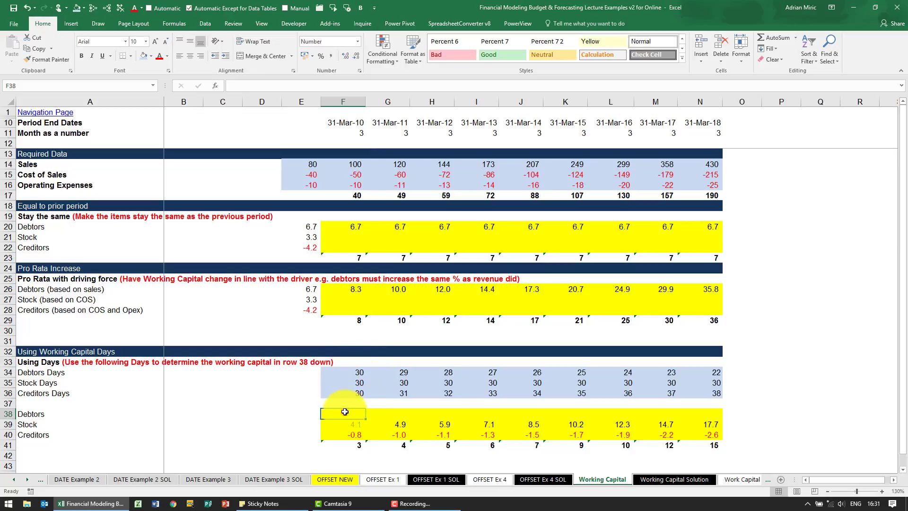
pyautogui.write('=')
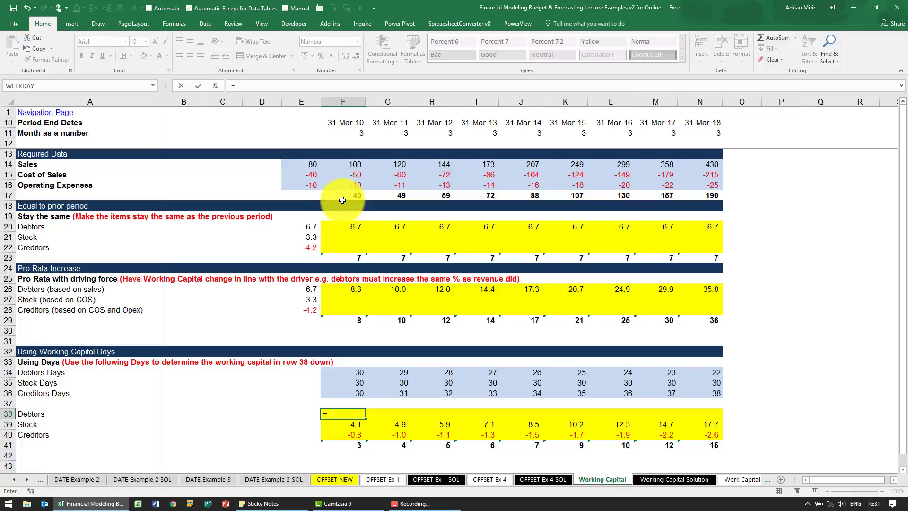
pyautogui.click(349, 165)
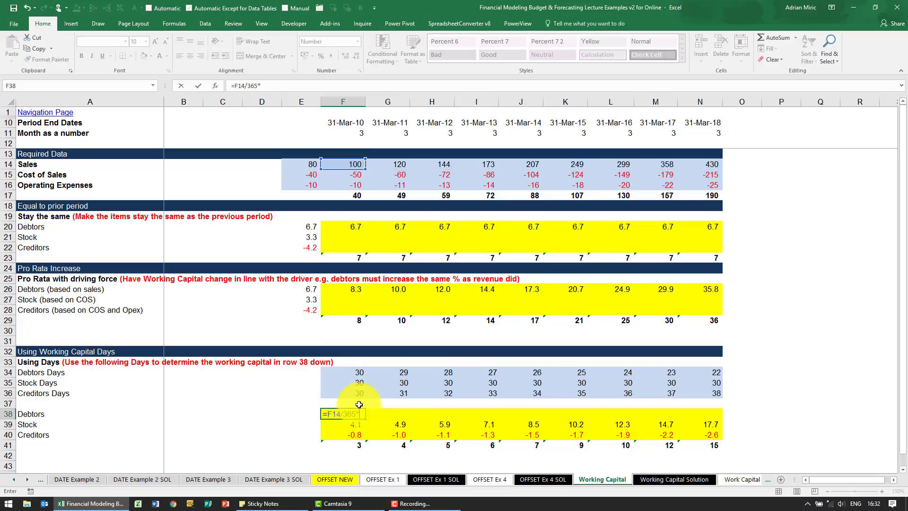
pyautogui.click(351, 372)
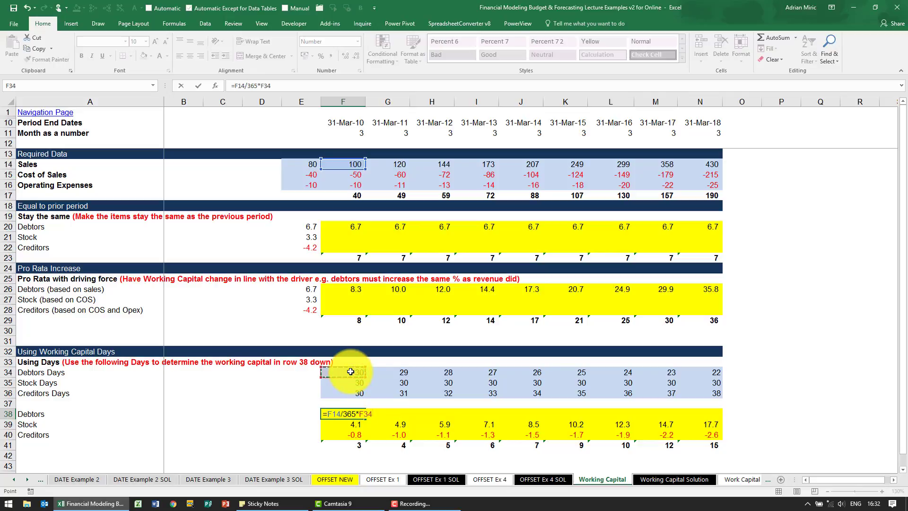
pyautogui.hotkey('ctrl', 'Return')
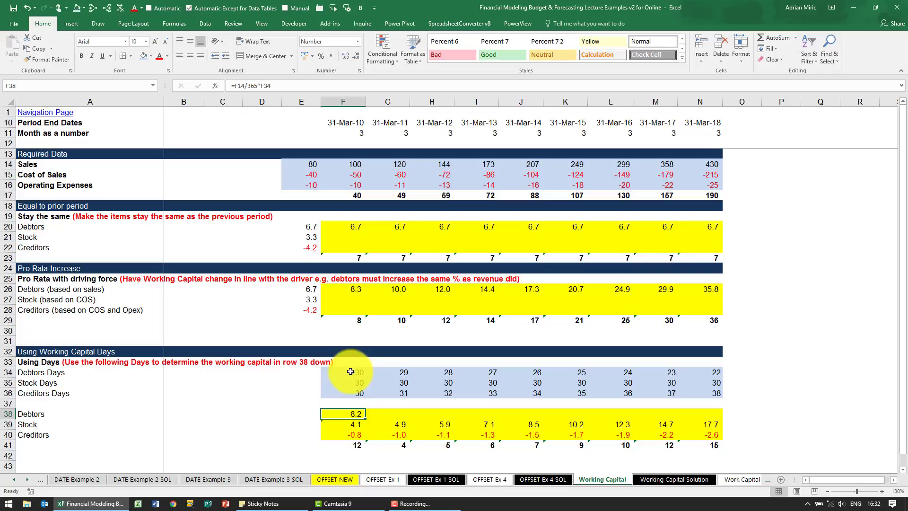
pyautogui.hotkey('ctrl', 'c')
pyautogui.hotkey('shift', 'Right')
pyautogui.hotkey('shift', 'Right')
pyautogui.hotkey('shift', 'Right')
pyautogui.hotkey('shift', 'Right')
pyautogui.hotkey('shift', 'Right')
pyautogui.hotkey('shift', 'Right')
pyautogui.hotkey('shift', 'Right')
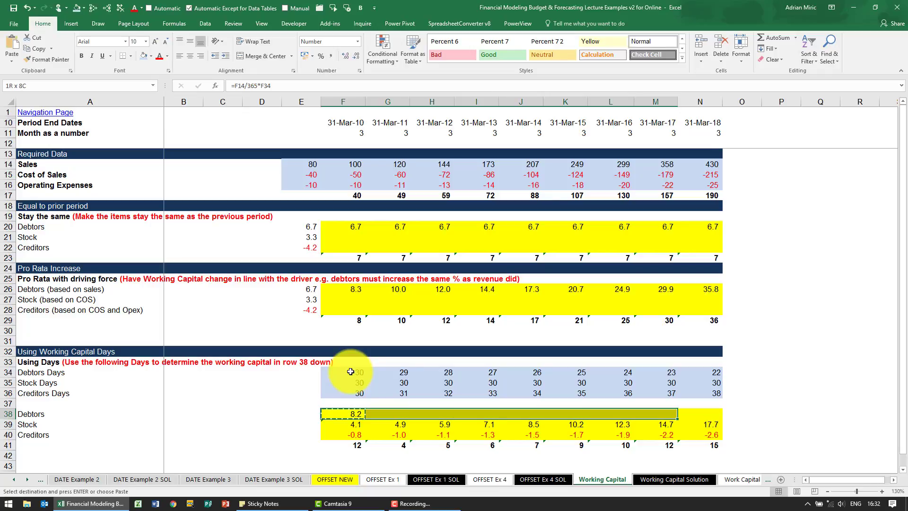
pyautogui.hotkey('shift', 'Right')
pyautogui.hotkey('ctrl', 'v')
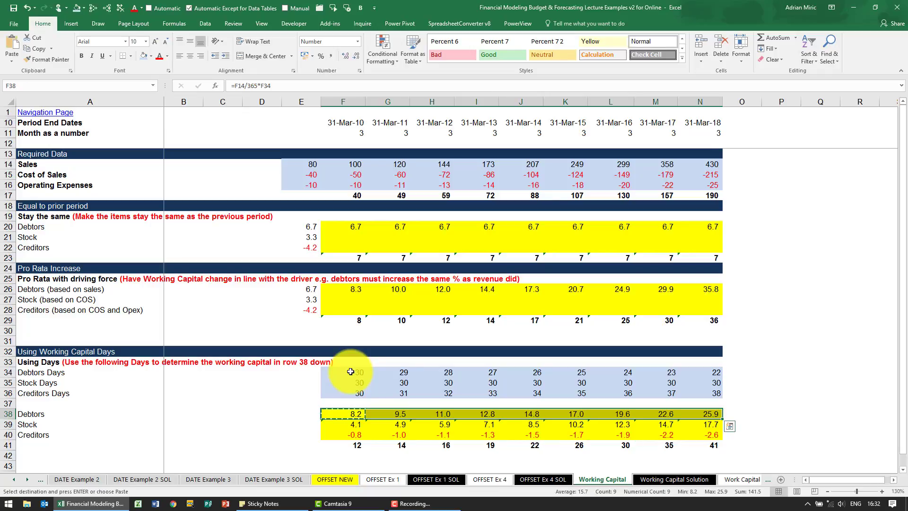
pyautogui.click(397, 416)
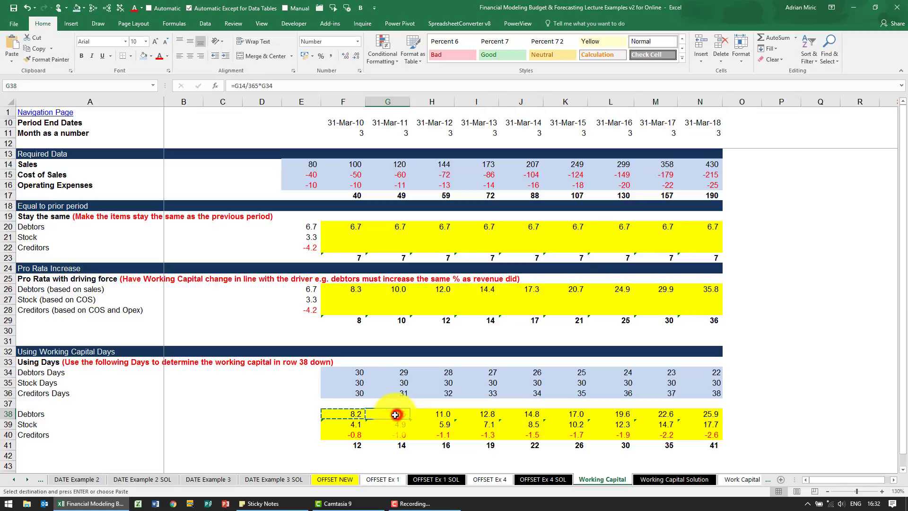
# - Trace precedents of G38 and review the debtor days formulas along row 34 and N38
pyautogui.click(94, 12)
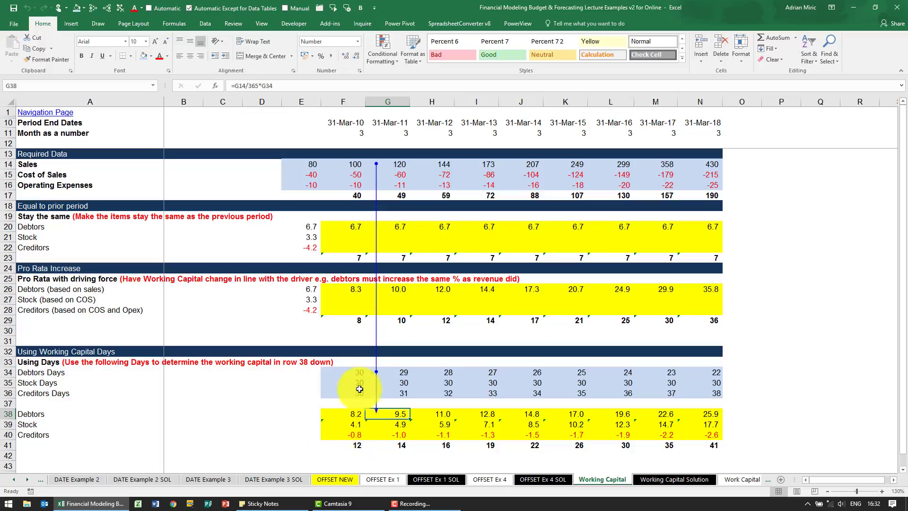
pyautogui.click(356, 372)
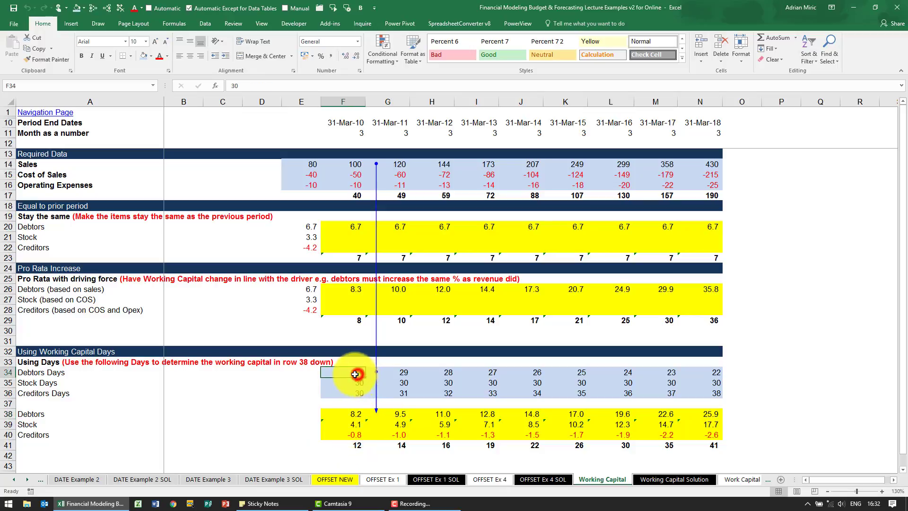
pyautogui.click(400, 372)
pyautogui.click(432, 374)
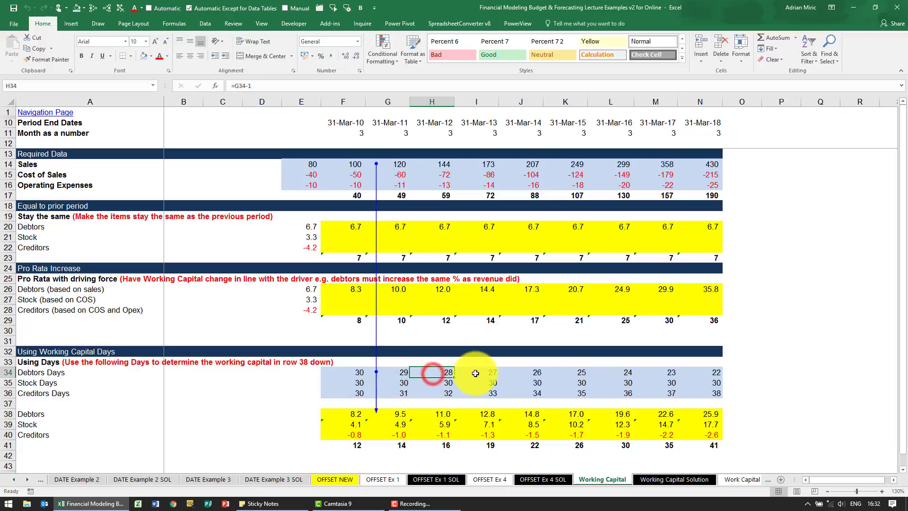
pyautogui.click(481, 371)
pyautogui.click(523, 372)
pyautogui.click(568, 373)
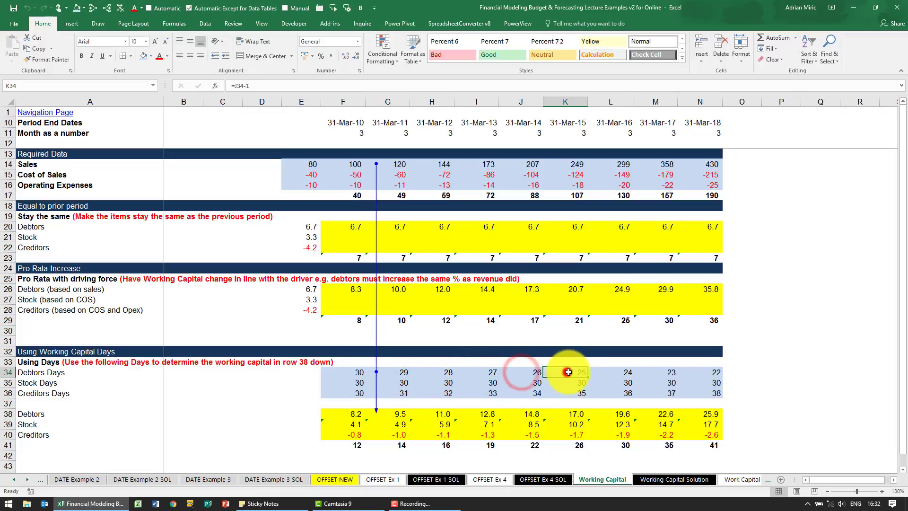
pyautogui.click(606, 373)
pyautogui.click(646, 372)
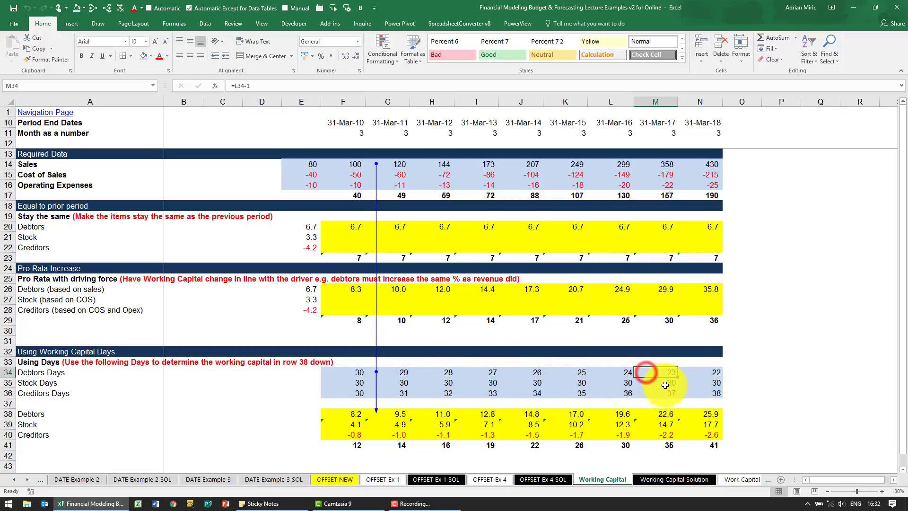
pyautogui.click(708, 414)
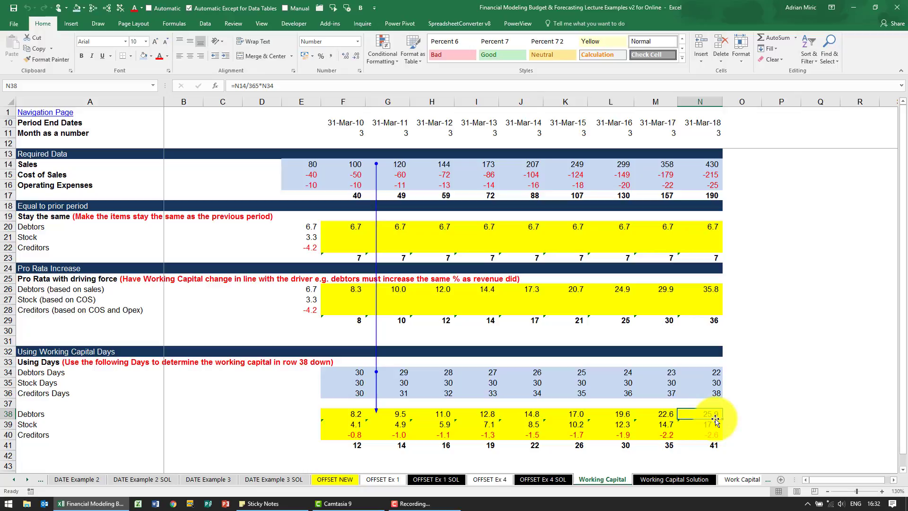
# - Test N34 at 30 debtor days, lifting the total to 50, then restore it to 22
pyautogui.click(699, 373)
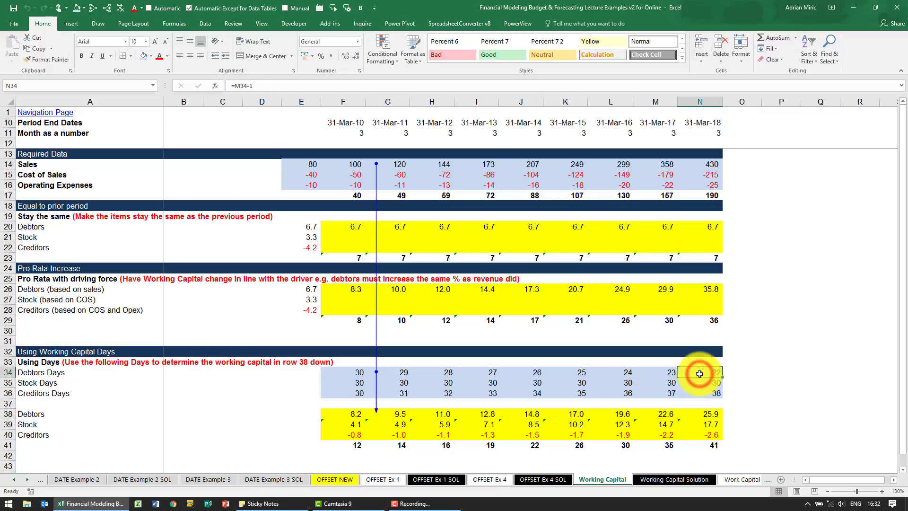
pyautogui.write('30')
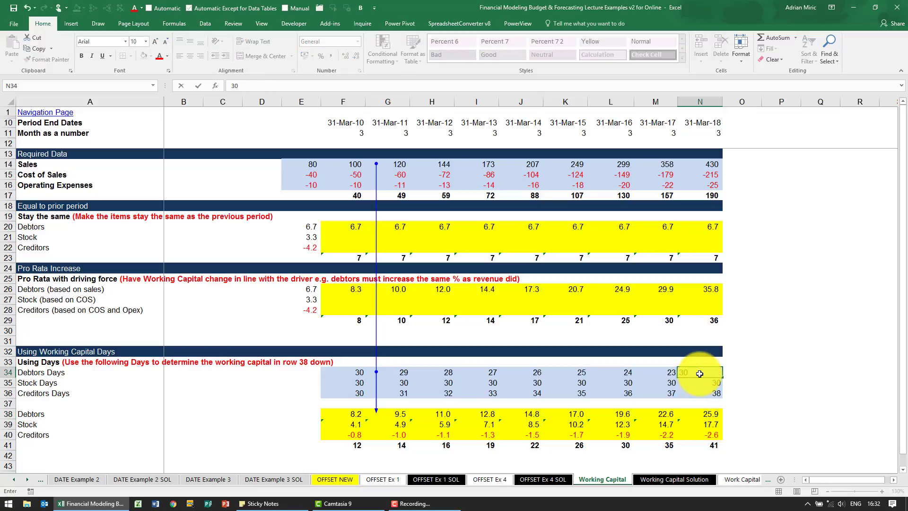
pyautogui.press('Return')
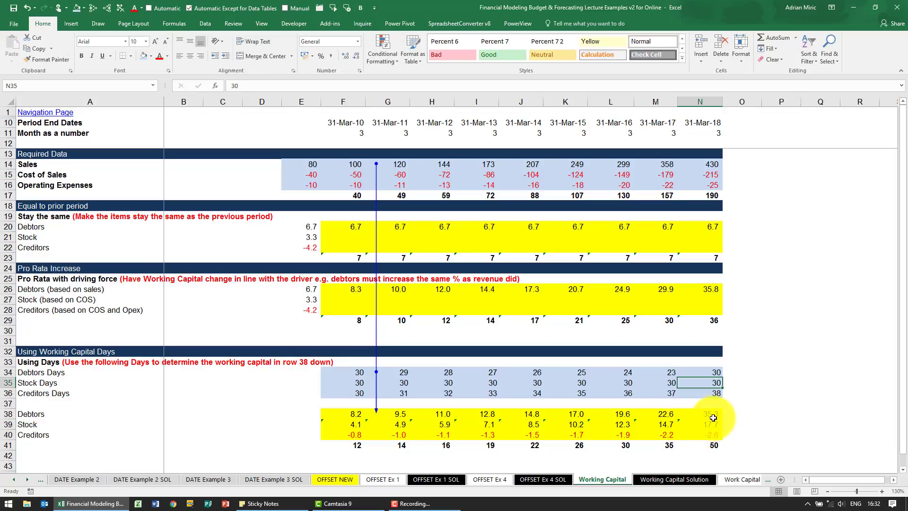
pyautogui.press('Up')
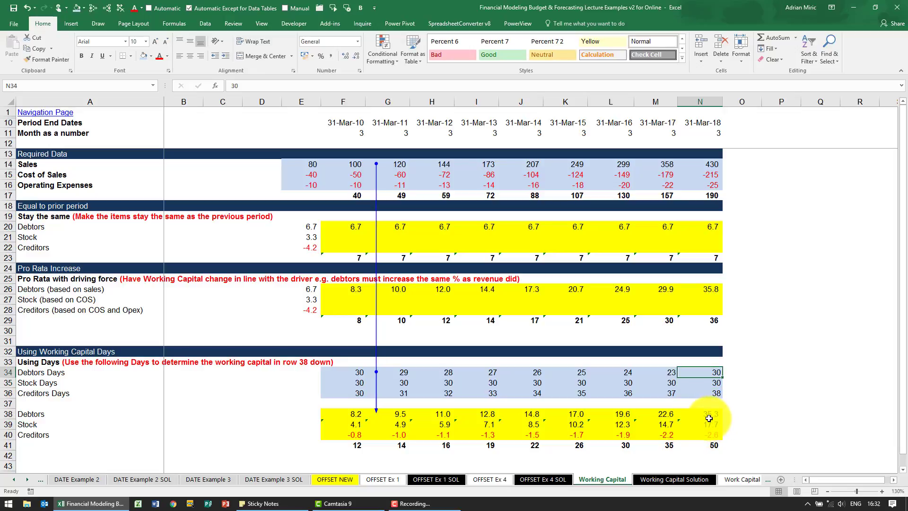
pyautogui.write('22')
pyautogui.press('Return')
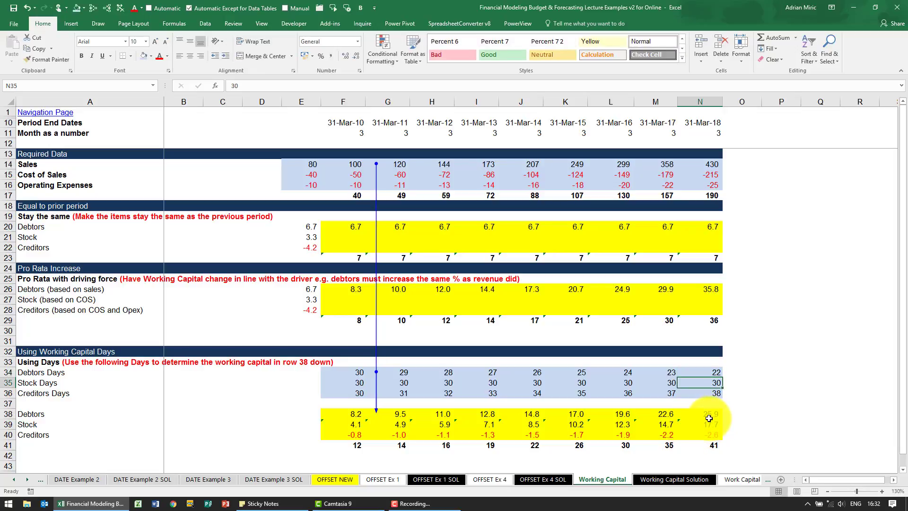